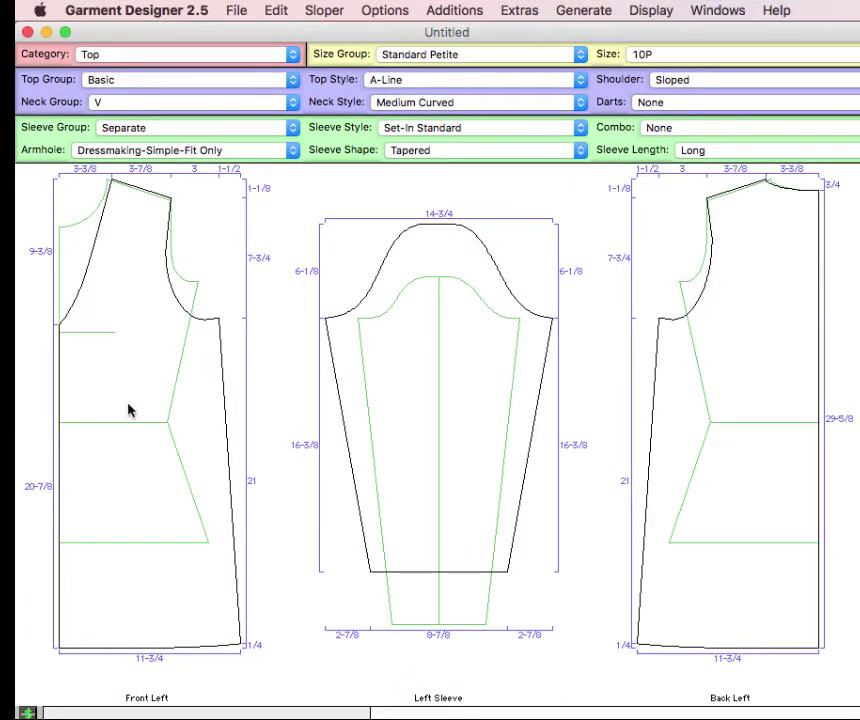
Step: Keep the Basic top group and A-Line style, and change the neck style to High Curved
left_click(125, 388)
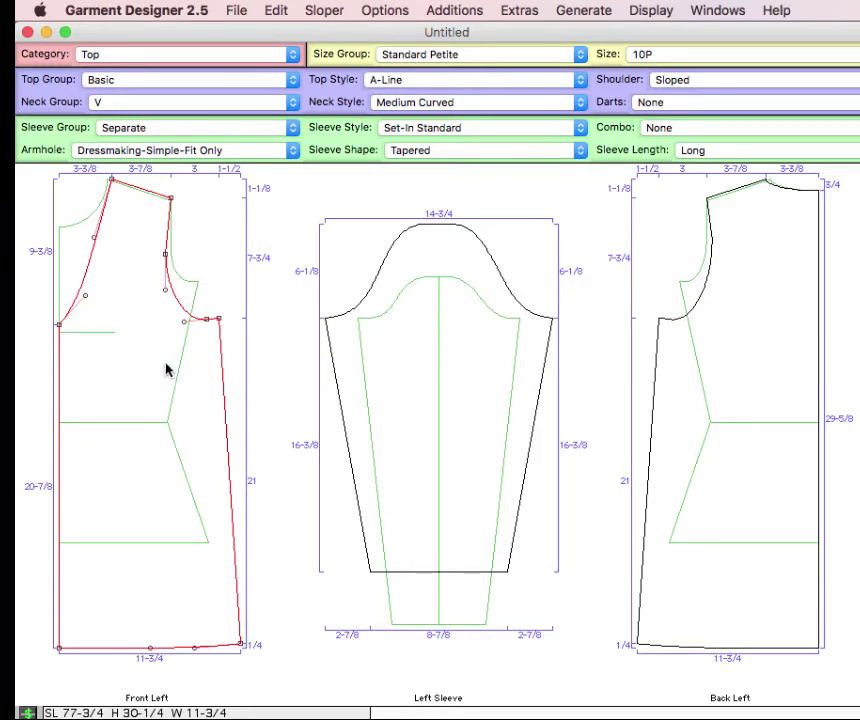
left_click(294, 190)
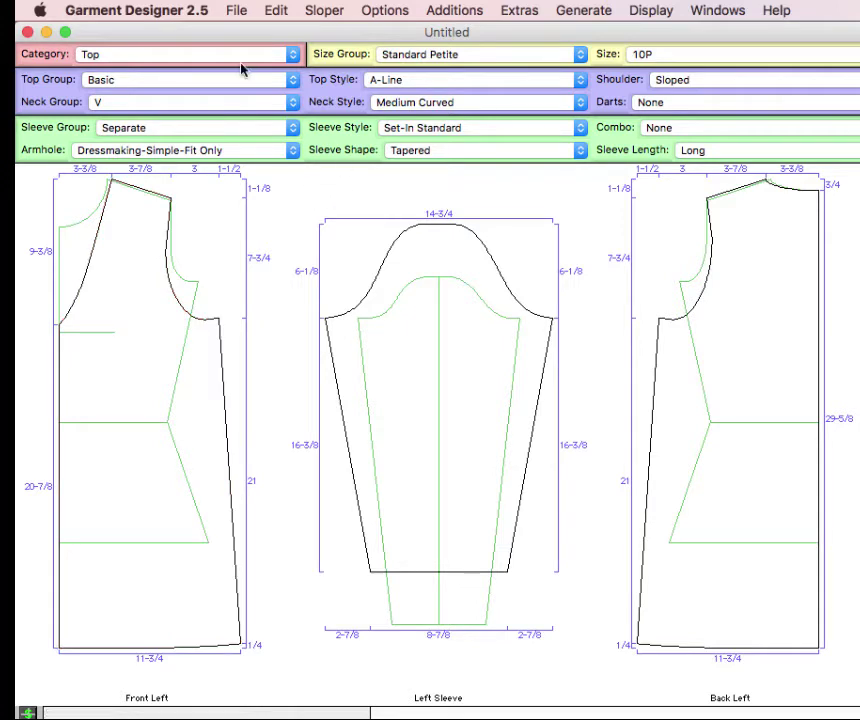
left_click(143, 80)
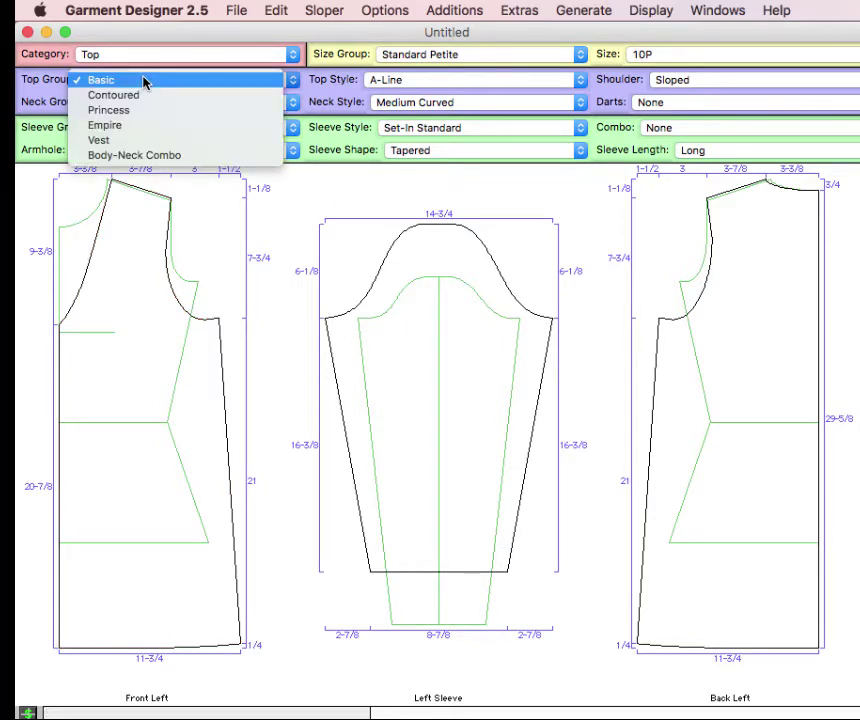
left_click(143, 80)
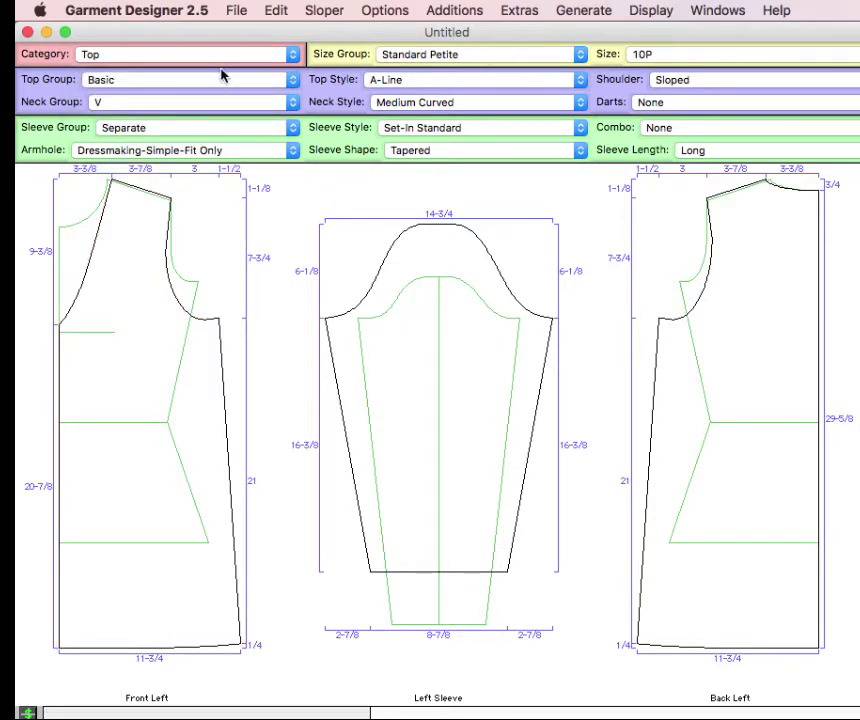
left_click(417, 86)
left_click(421, 86)
left_click(408, 106)
left_click(422, 79)
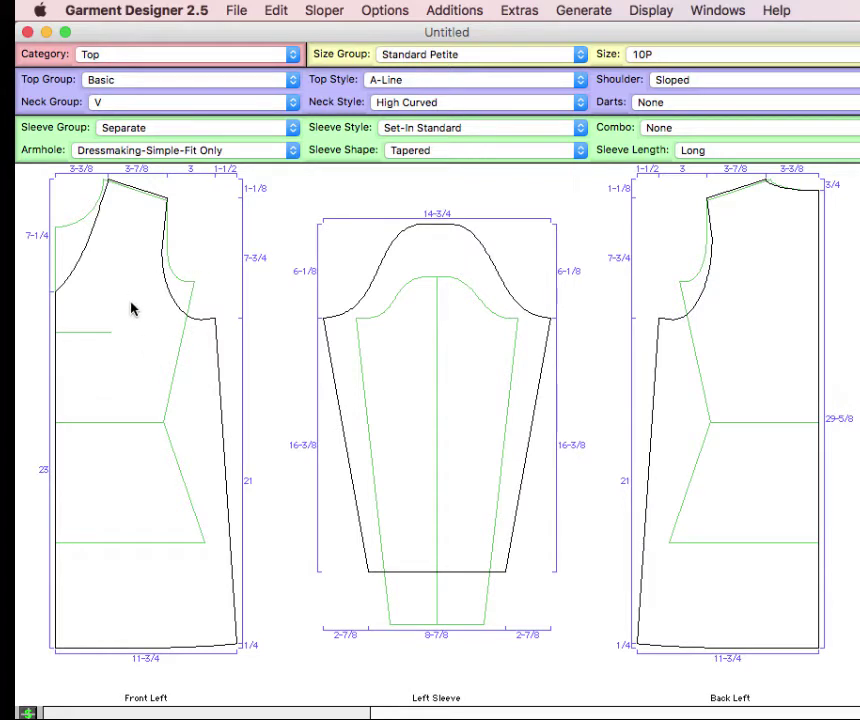
Step: Select the Front Left bodice and drag its neckline curve handle to try the shape
left_click(144, 357)
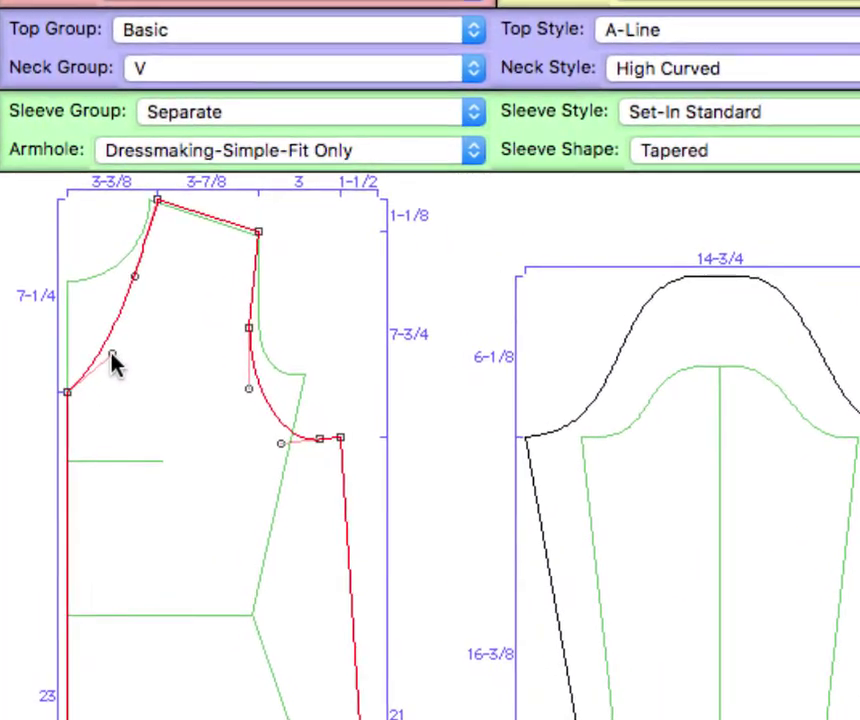
left_click_drag(113, 356, 118, 385)
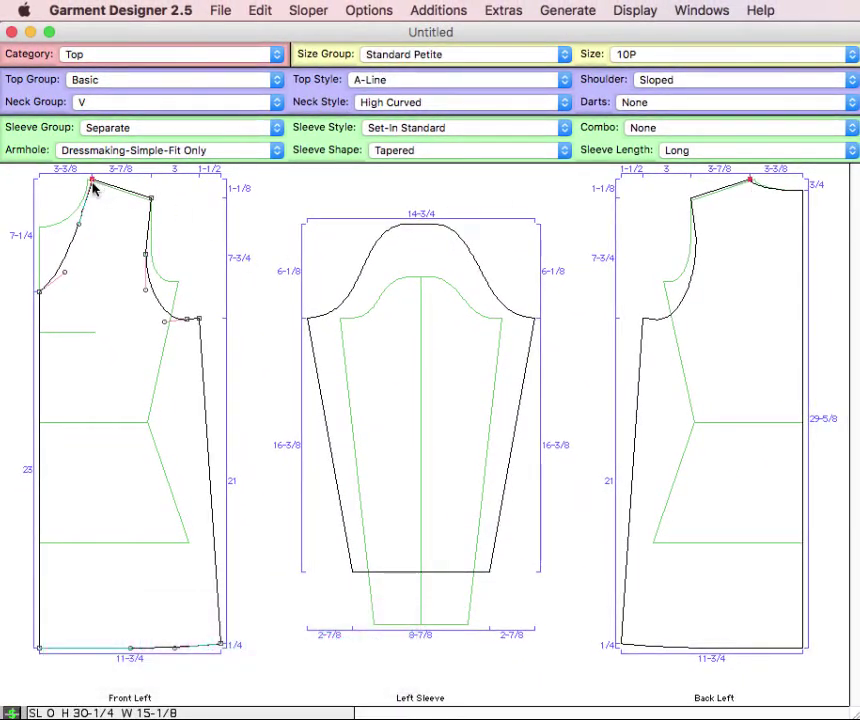
Step: Widen the neck to 4 with a 3-1/4 shoulder, dismiss the warning, and reshape the front neck curve
left_click_drag(92, 184, 101, 183)
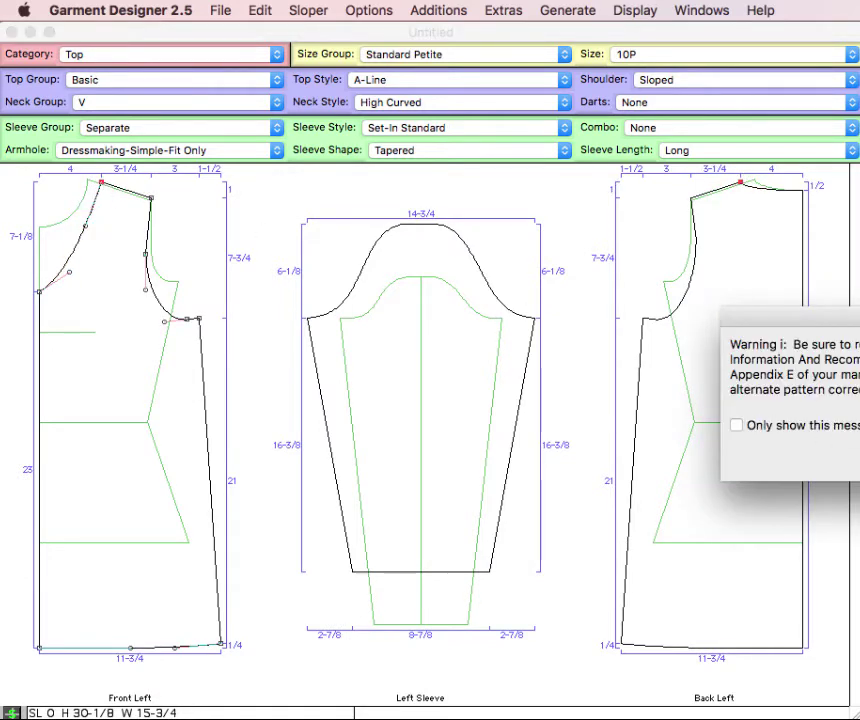
left_click_drag(859, 356, 735, 345)
left_click(512, 413)
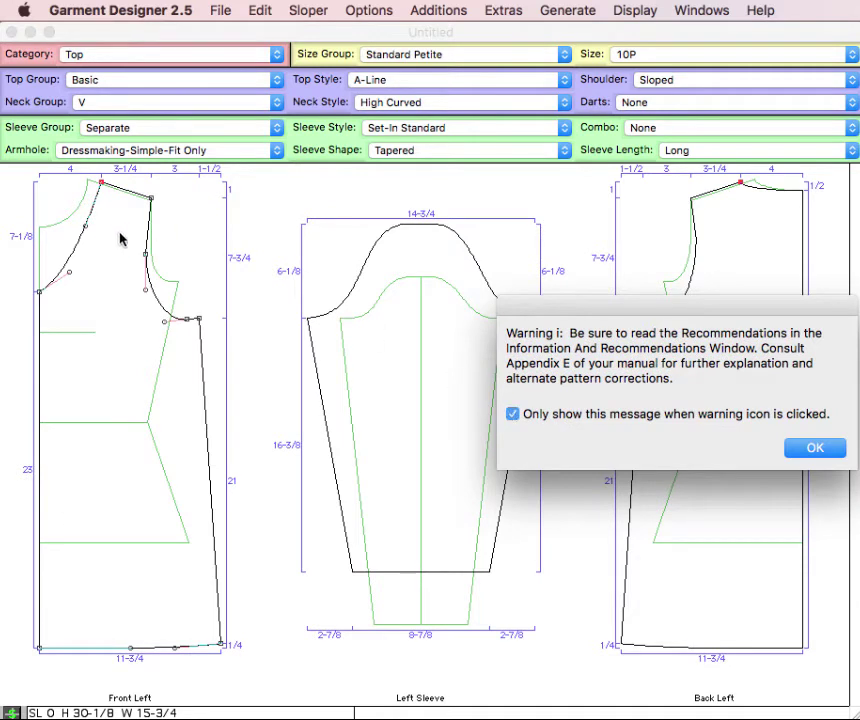
left_click(815, 447)
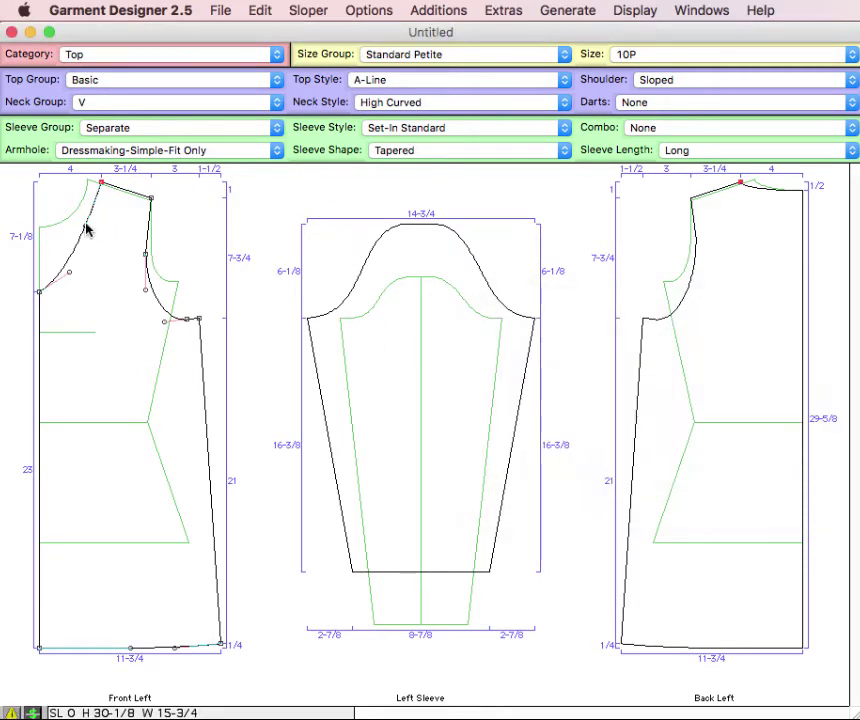
left_click_drag(86, 229, 92, 217)
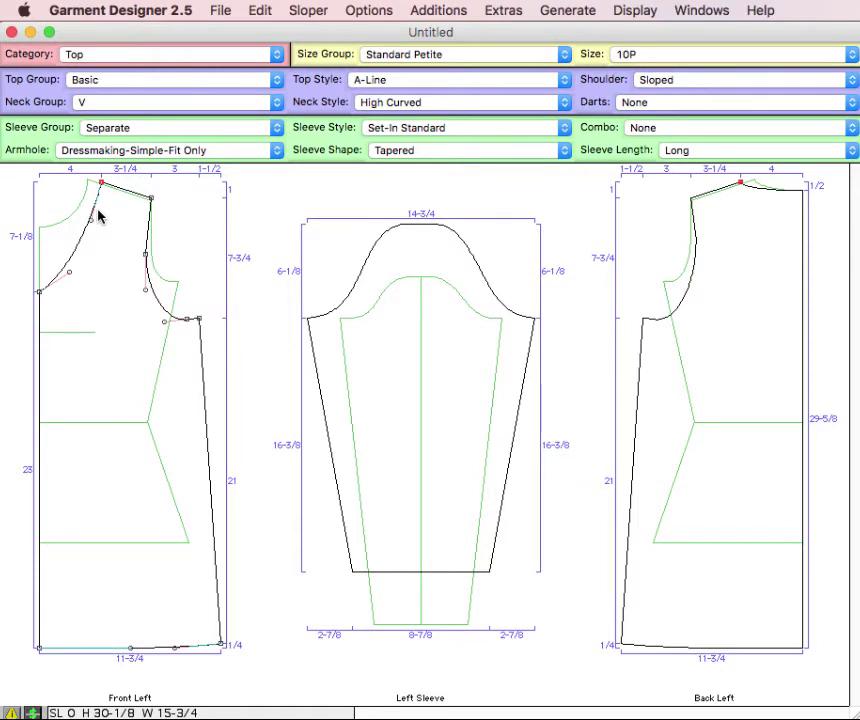
left_click(187, 226)
left_click_drag(186, 220, 121, 183)
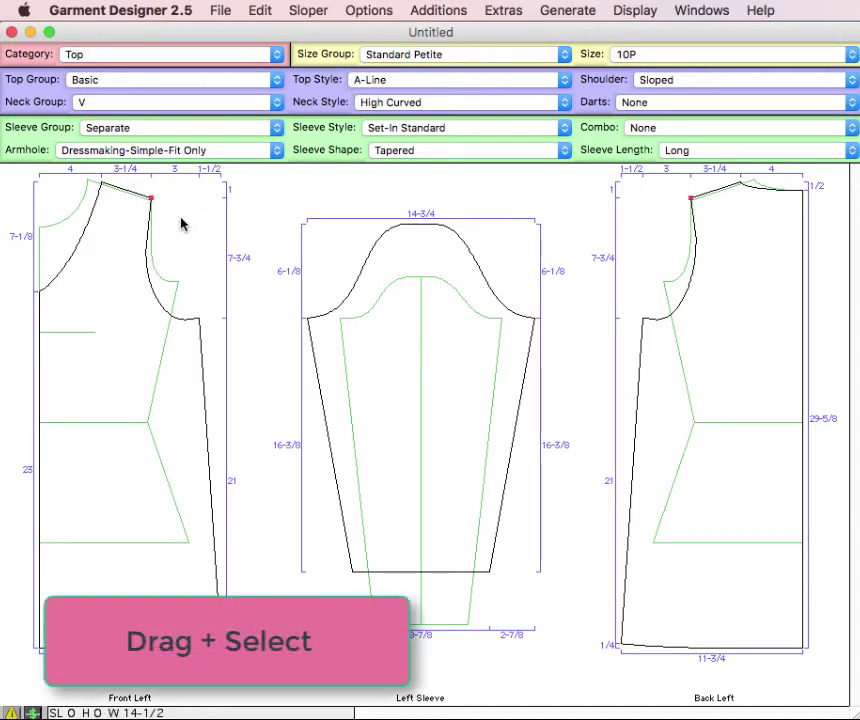
left_click_drag(180, 217, 126, 187)
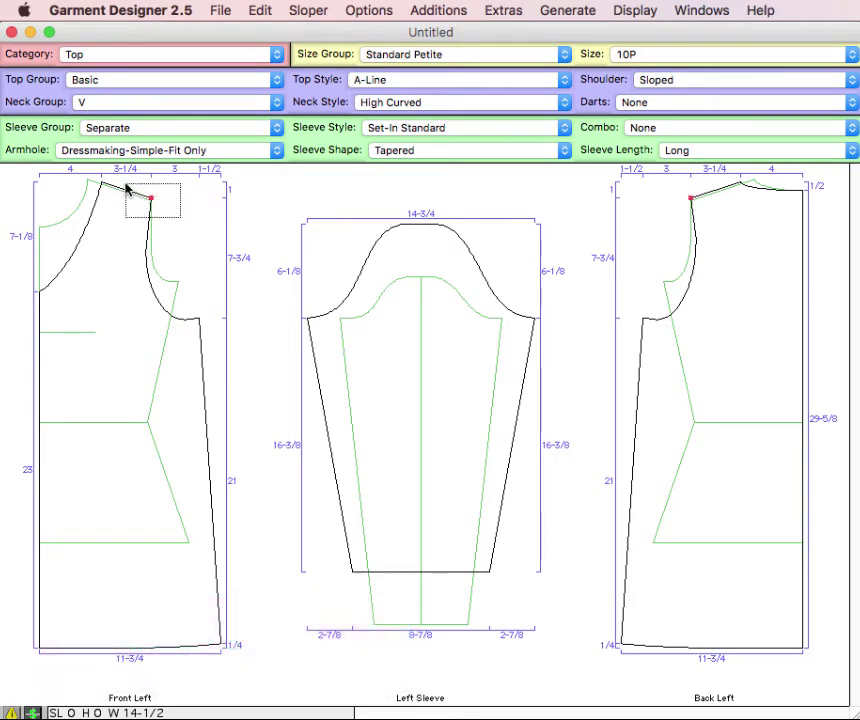
left_click_drag(126, 187, 126, 187)
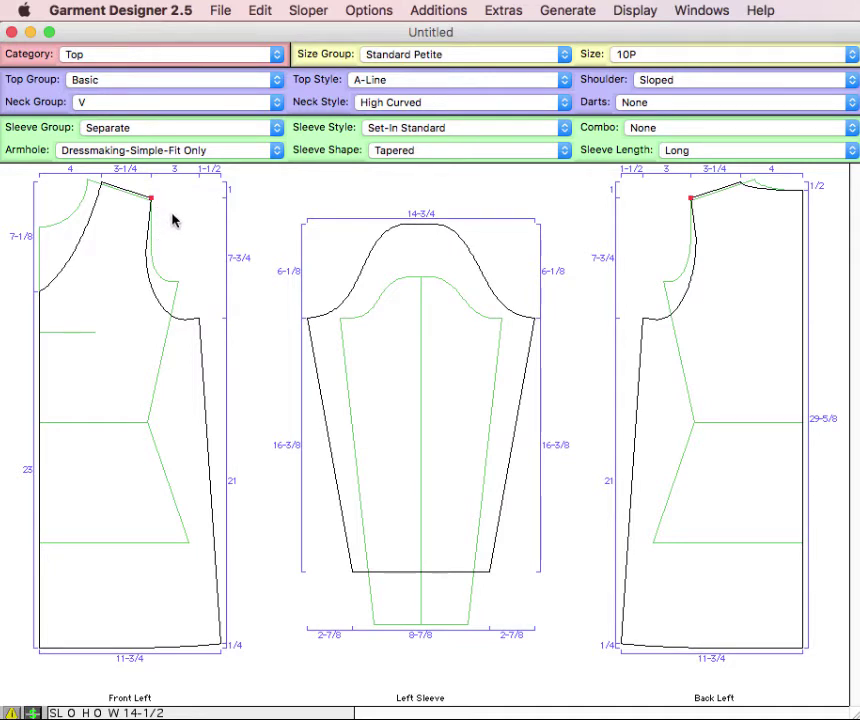
left_click_drag(184, 222, 128, 185)
left_click(101, 184)
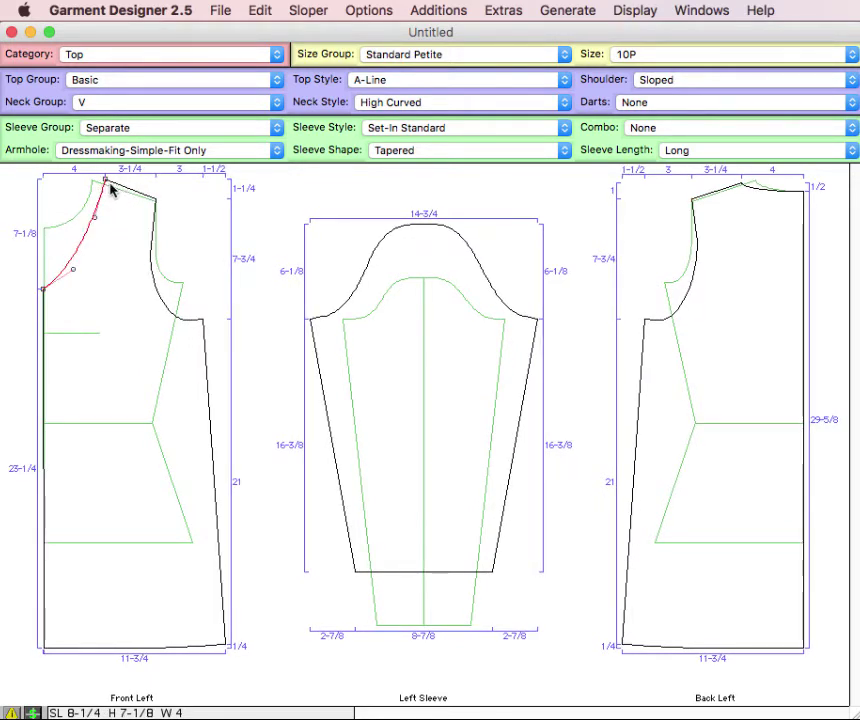
left_click(260, 10)
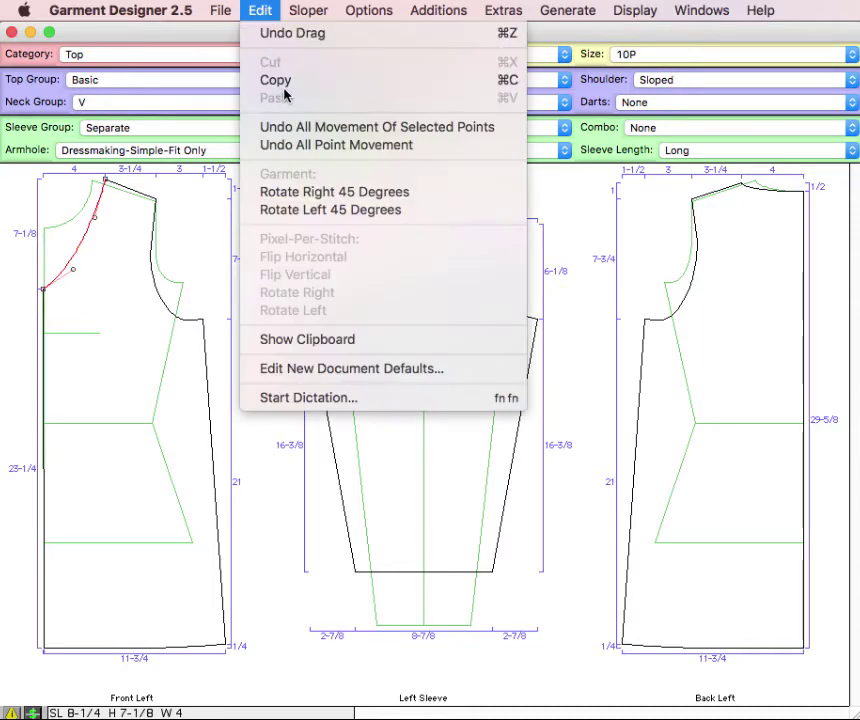
left_click(280, 33)
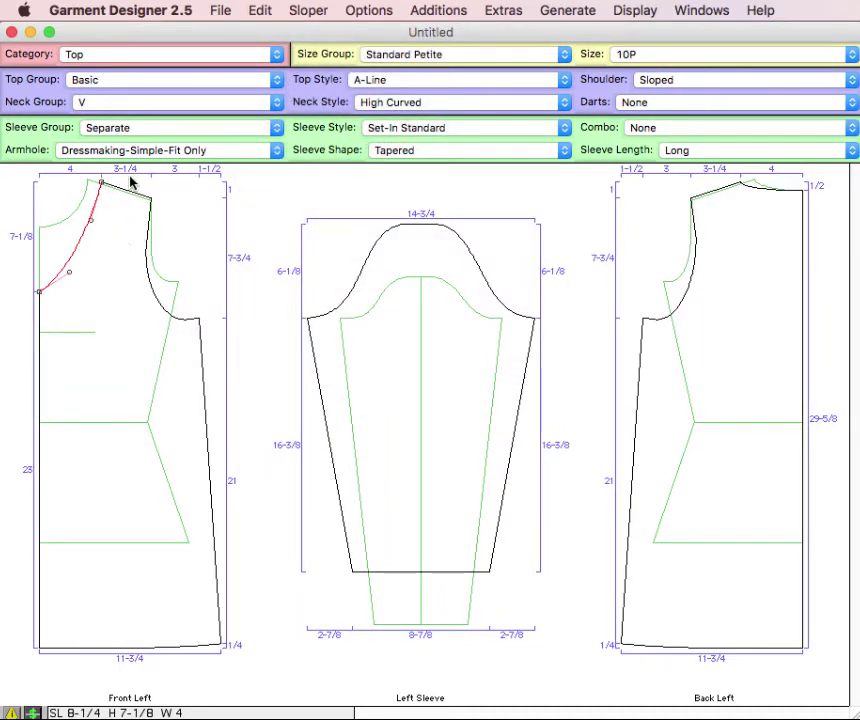
left_click(167, 211)
left_click_drag(184, 217, 130, 188)
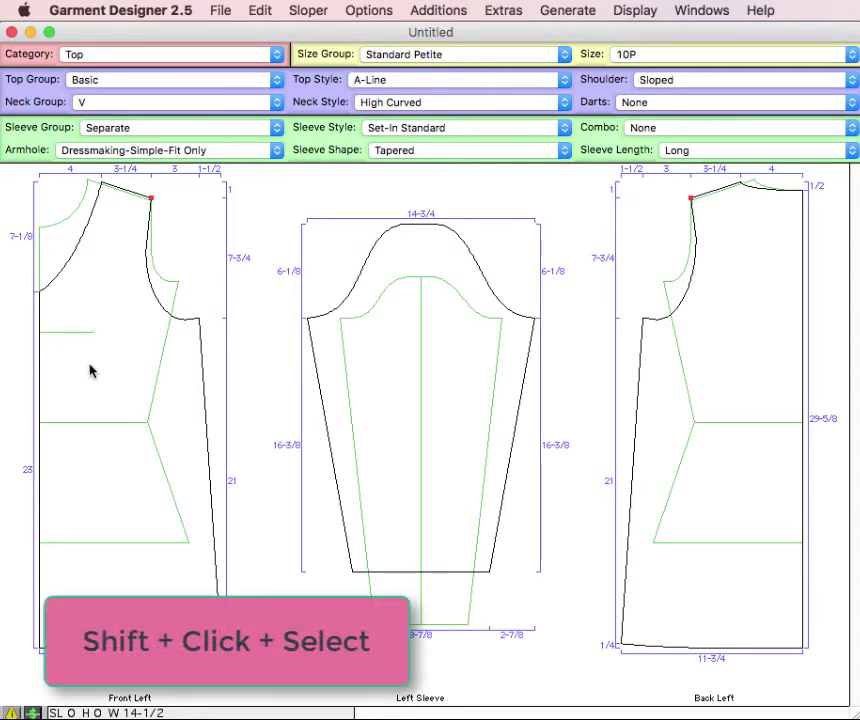
Step: Measure from the V-neck point to the front underarm point: H 1-3/4, W 10-1/4
left_click(38, 295, "shift")
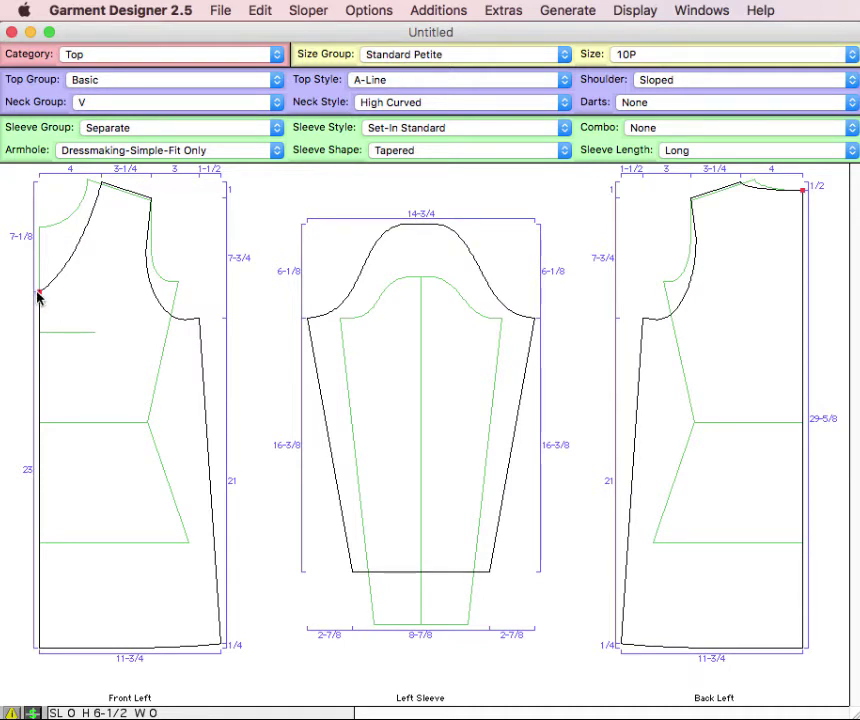
left_click(199, 320)
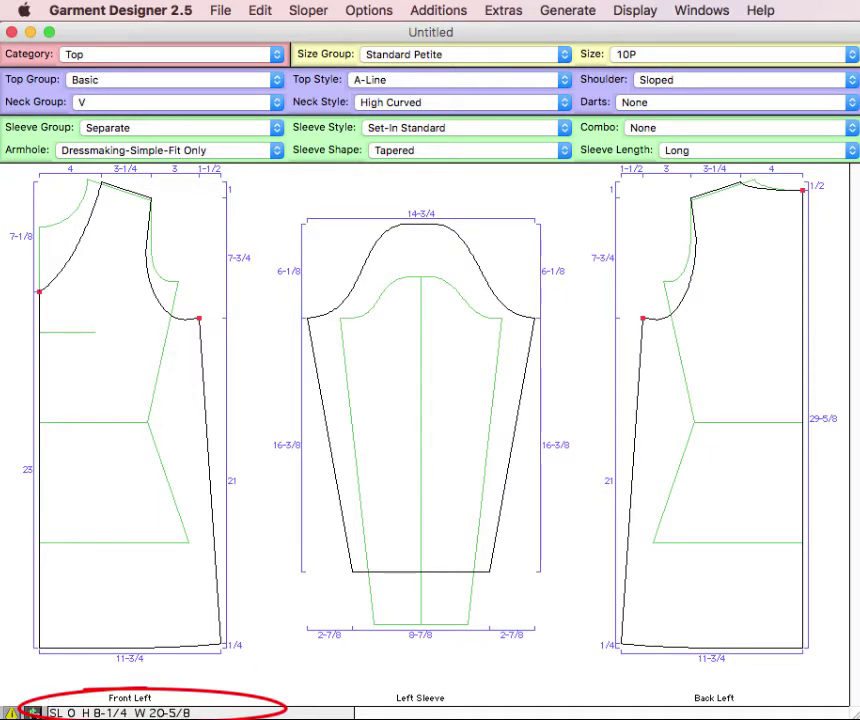
left_click(43, 287)
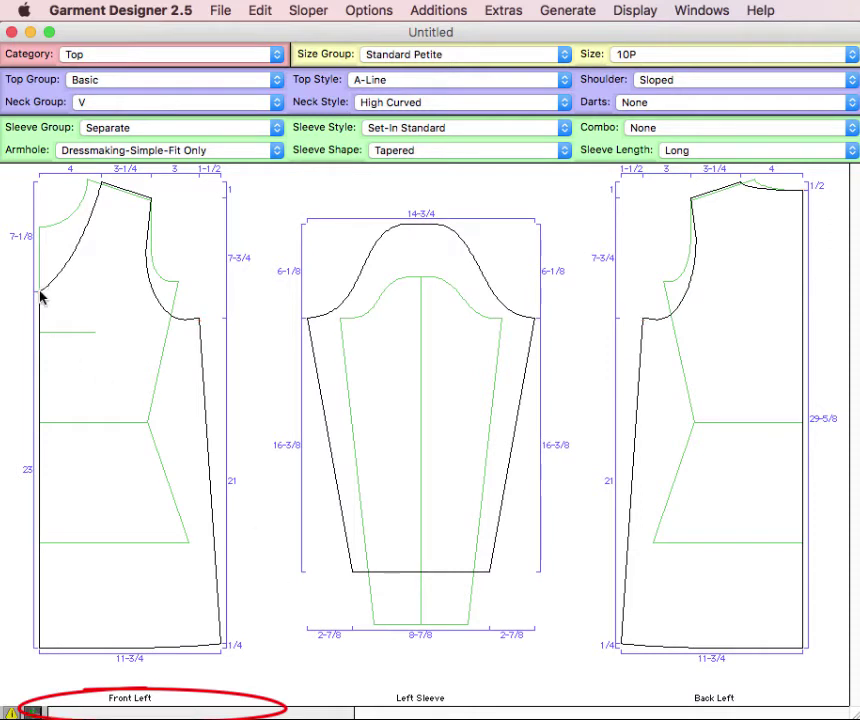
left_click(39, 291)
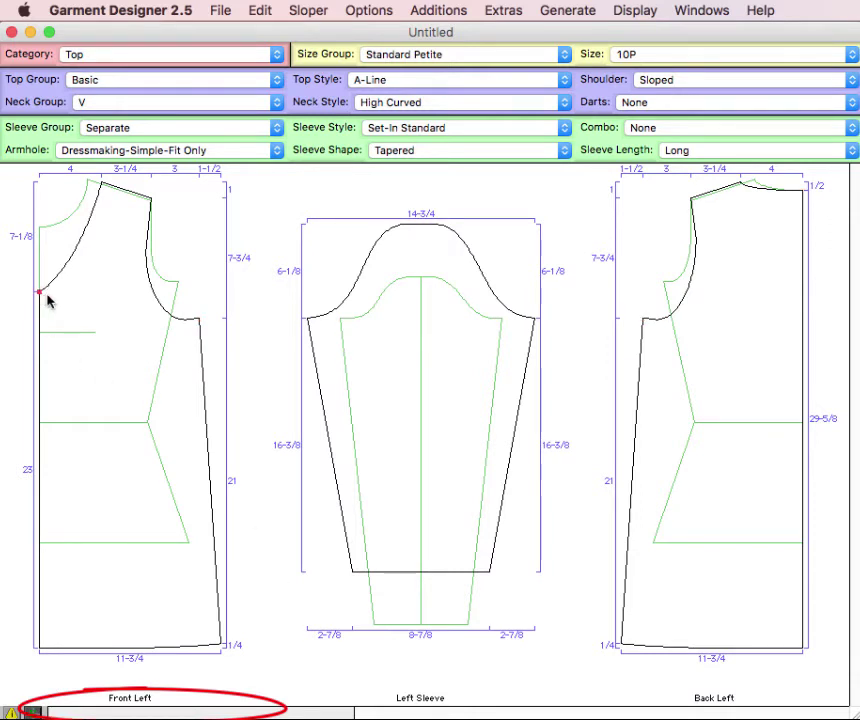
left_click(198, 319)
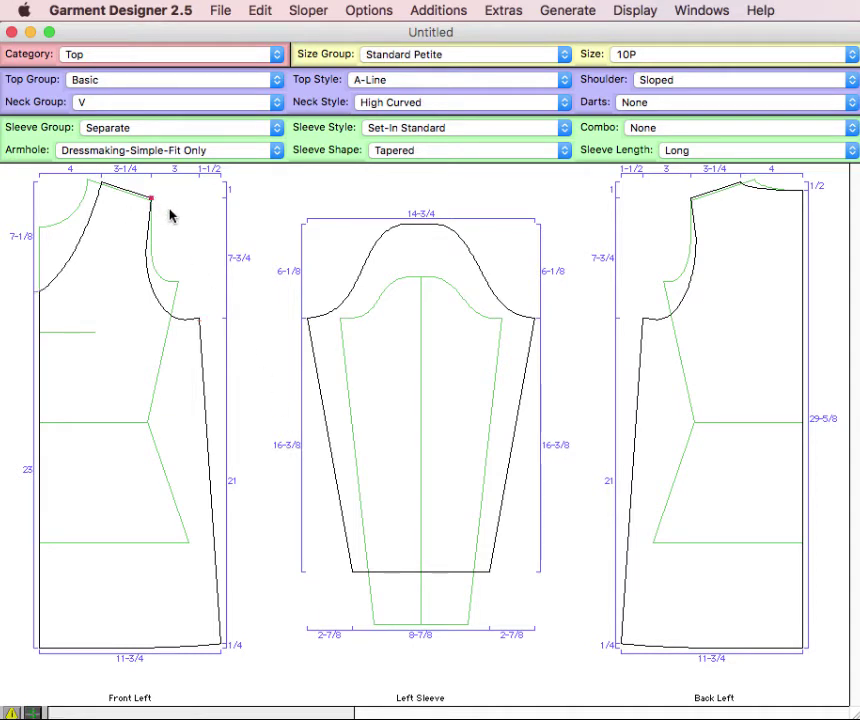
left_click(143, 256)
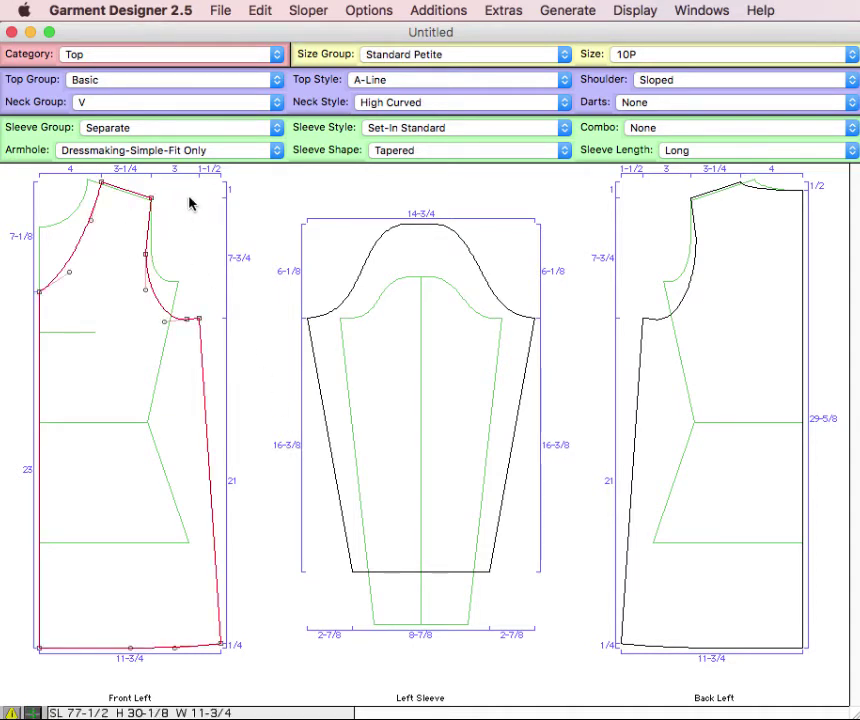
left_click(200, 240)
left_click(148, 258)
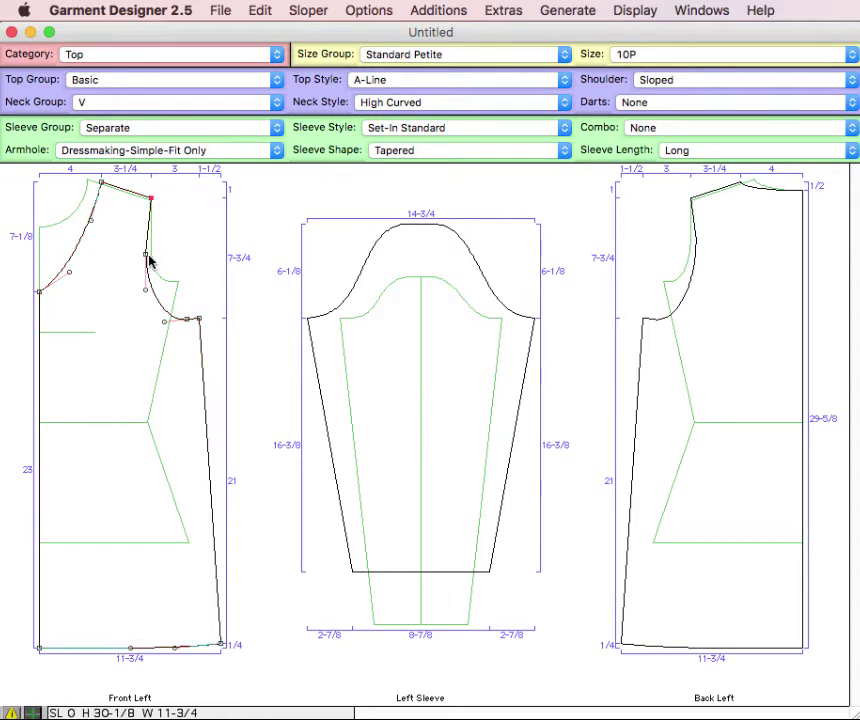
left_click(192, 322, "shift")
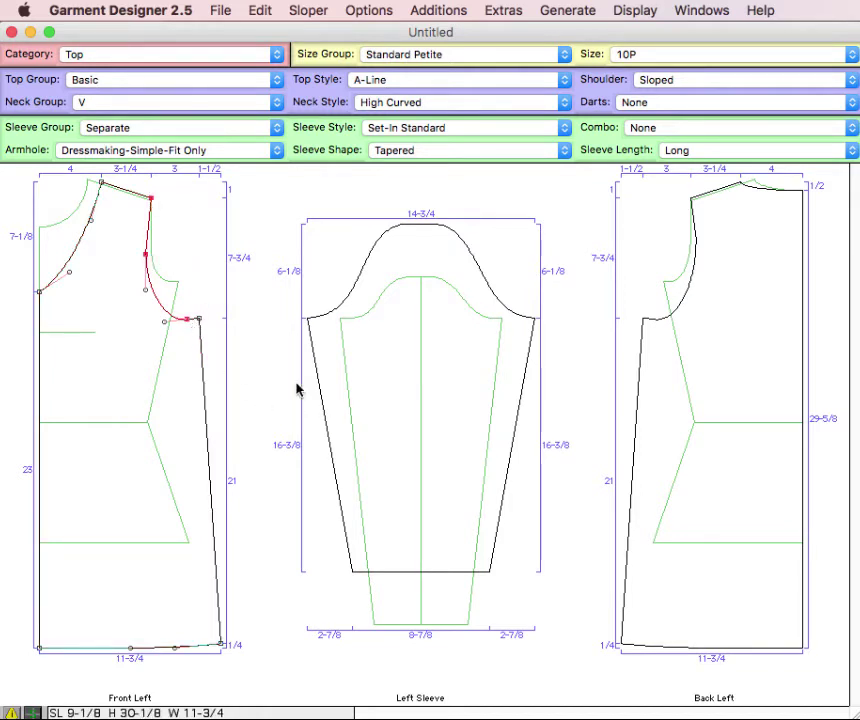
left_click(188, 322, "shift")
left_click(188, 225)
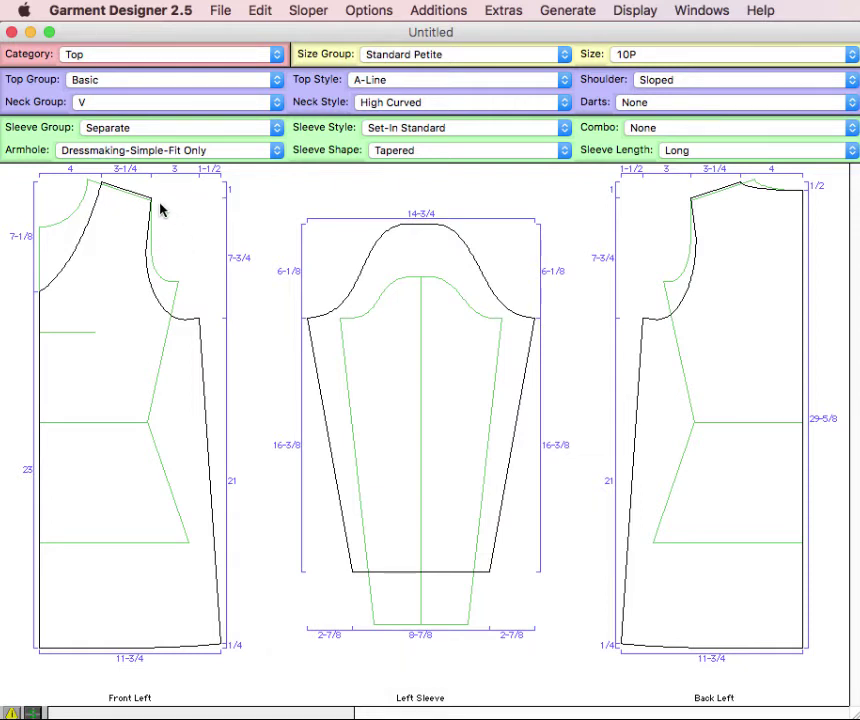
Step: Select the upper Front Left armhole segment and bring up the Symmetry settings with Super+Y
left_click(148, 238)
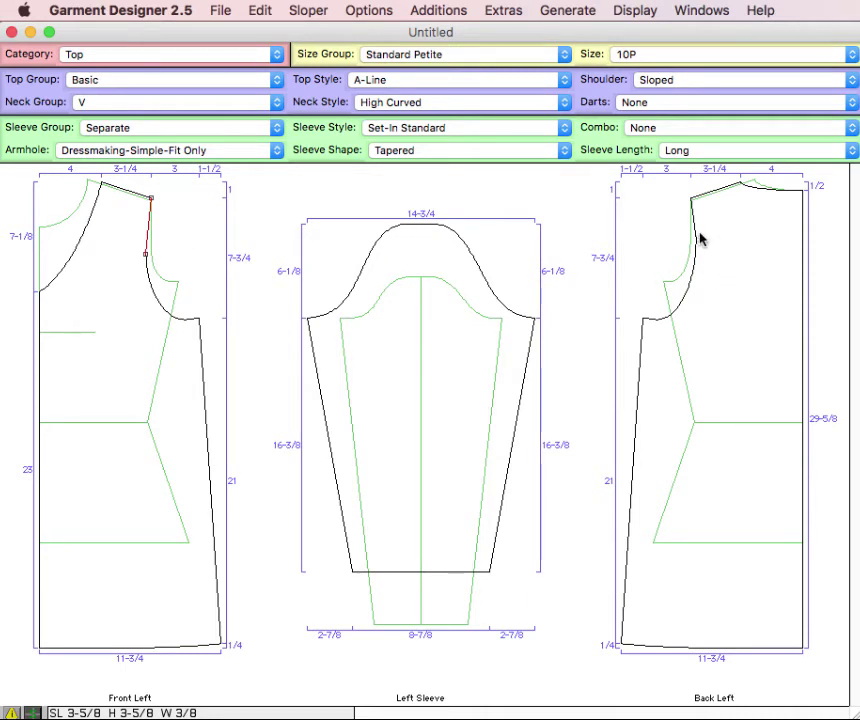
key("super+y")
Step: Enable front/back symmetry and bow the upper armhole outward, giving a 5-3/4 sleeve cap
left_click_drag(845, 330, 628, 293)
left_click(429, 315)
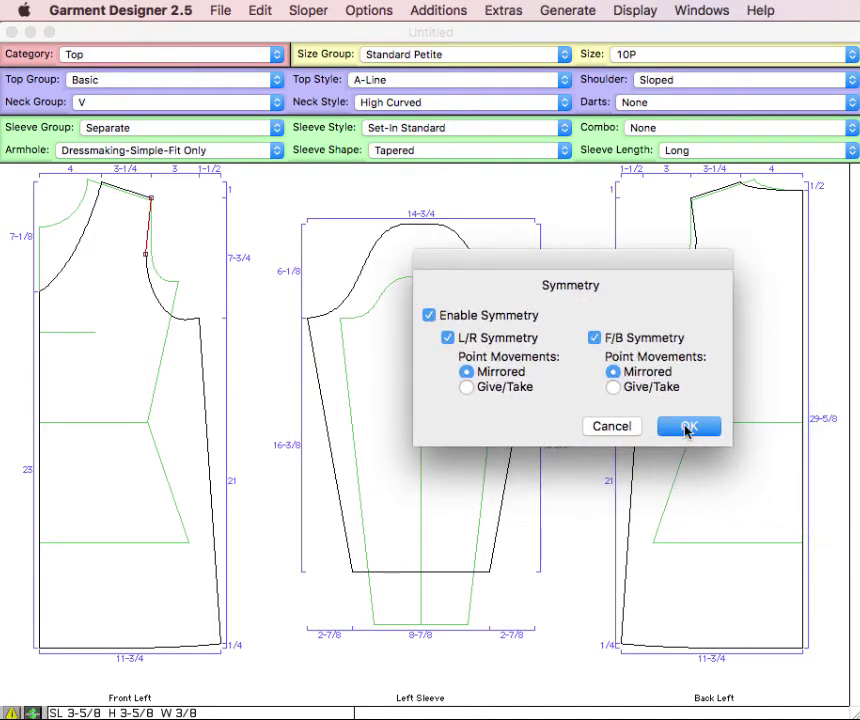
left_click(688, 427)
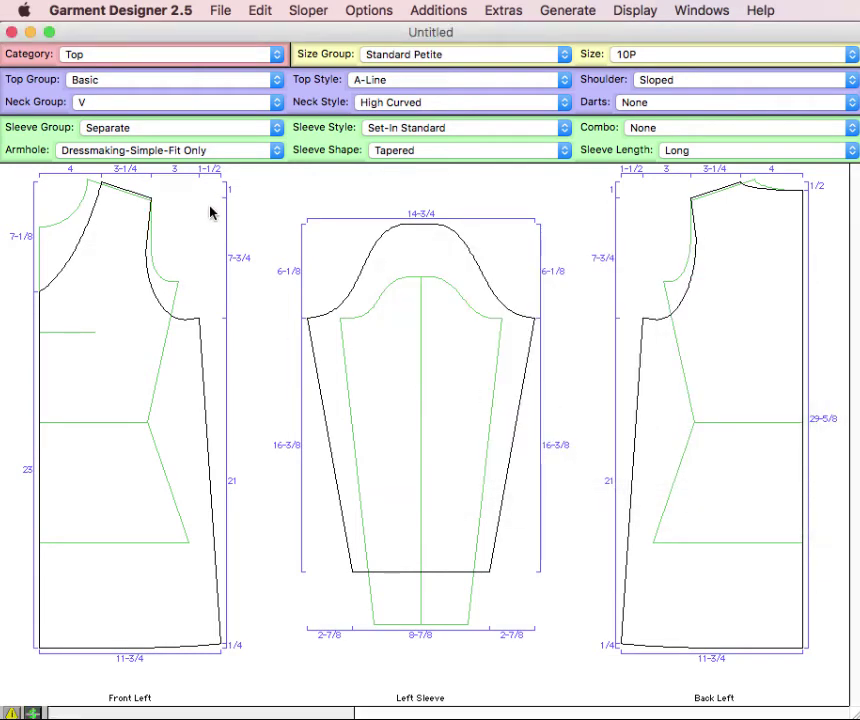
left_click(148, 236)
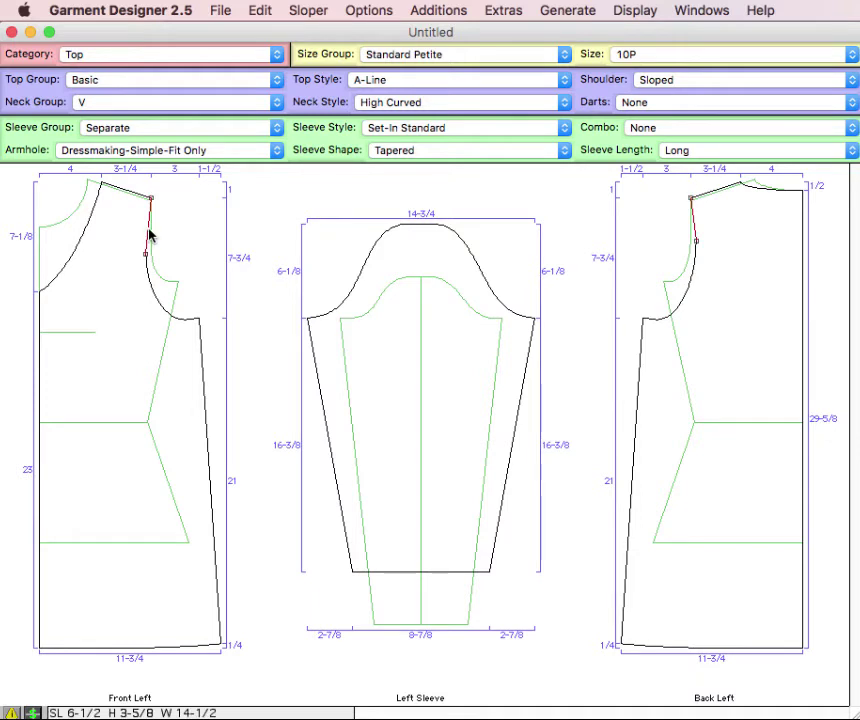
left_click_drag(148, 236, 171, 232)
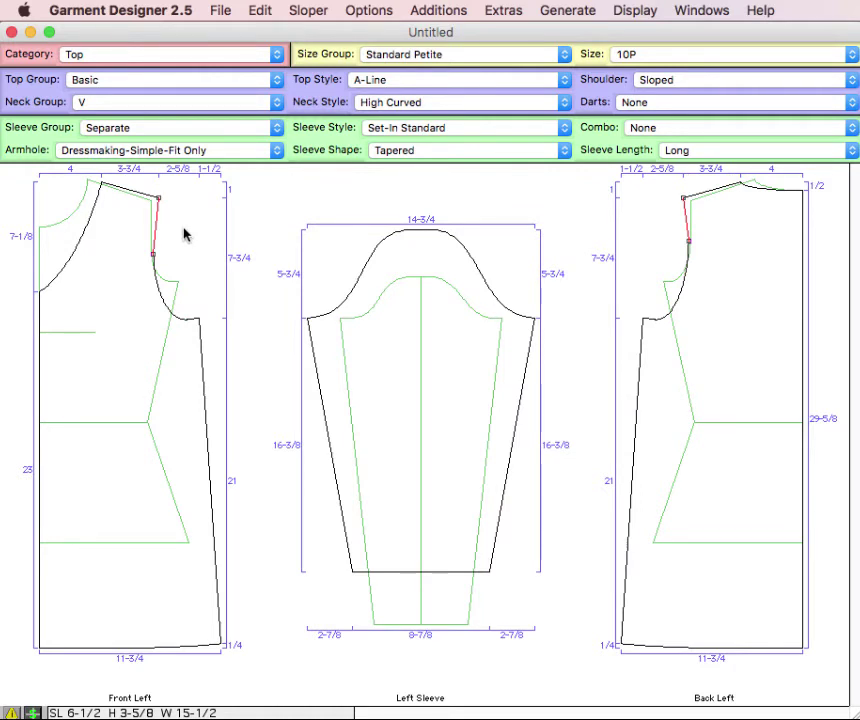
Step: Undo the armhole drag, then nudge the whole mirrored armhole outward, making the sleeve 15-7/8
left_click(165, 205)
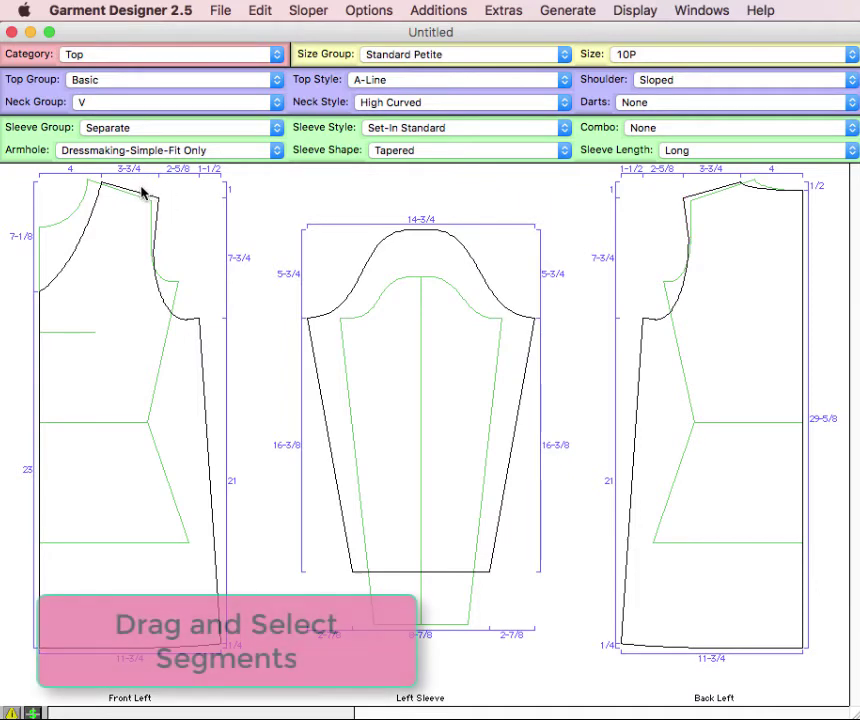
left_click(260, 10)
left_click(268, 31)
left_click_drag(140, 187, 218, 336)
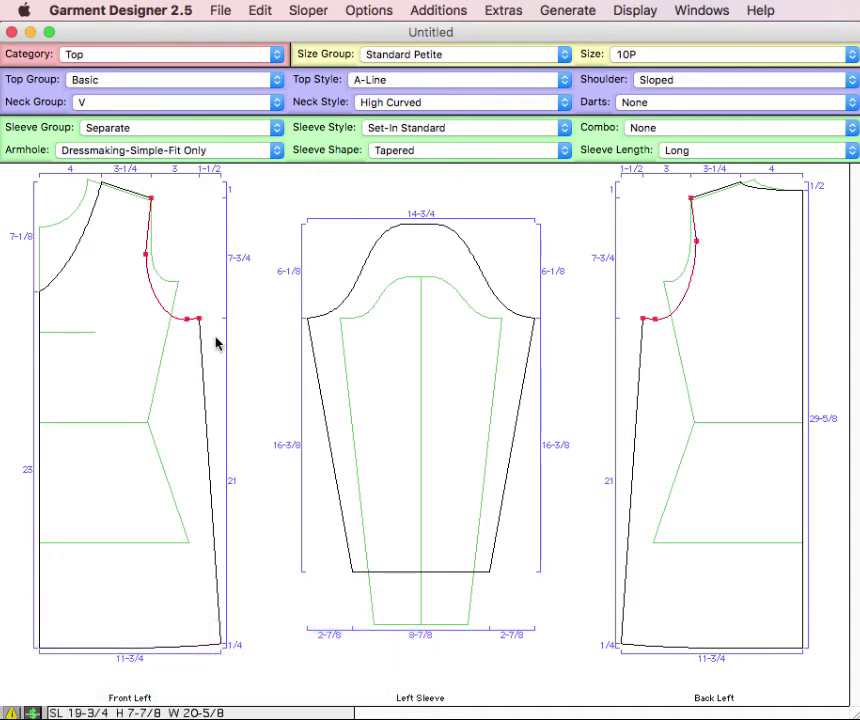
key("Right")
key("Right")
key("Right")
key("Right")
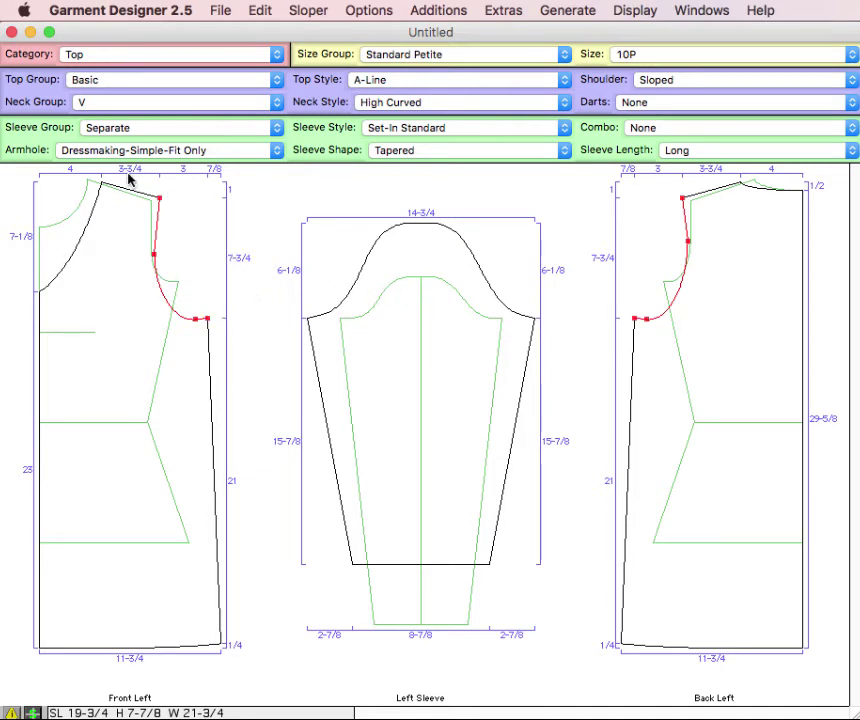
left_click(271, 307)
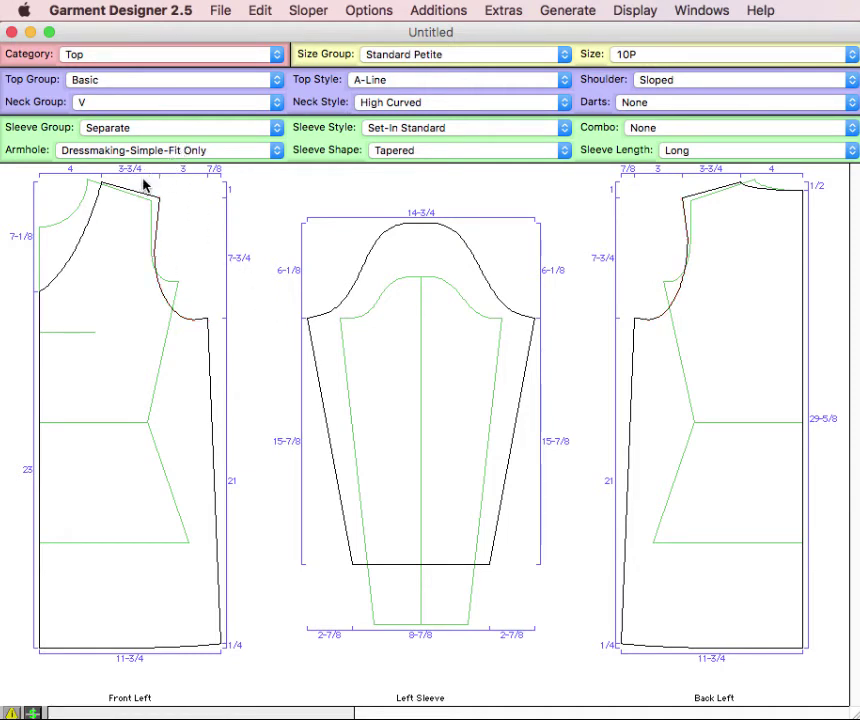
left_click_drag(145, 195, 228, 334)
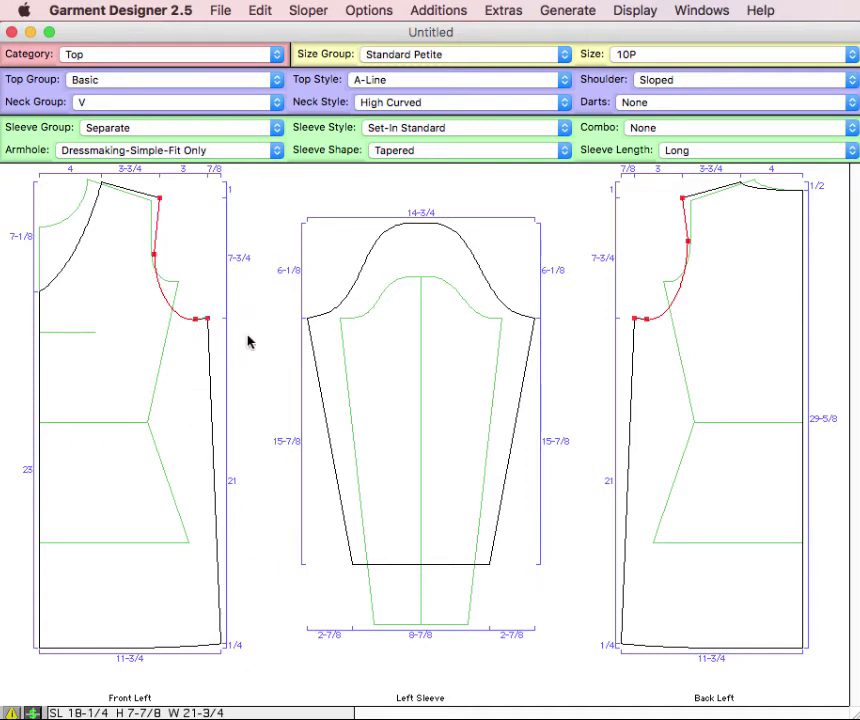
left_click(190, 316)
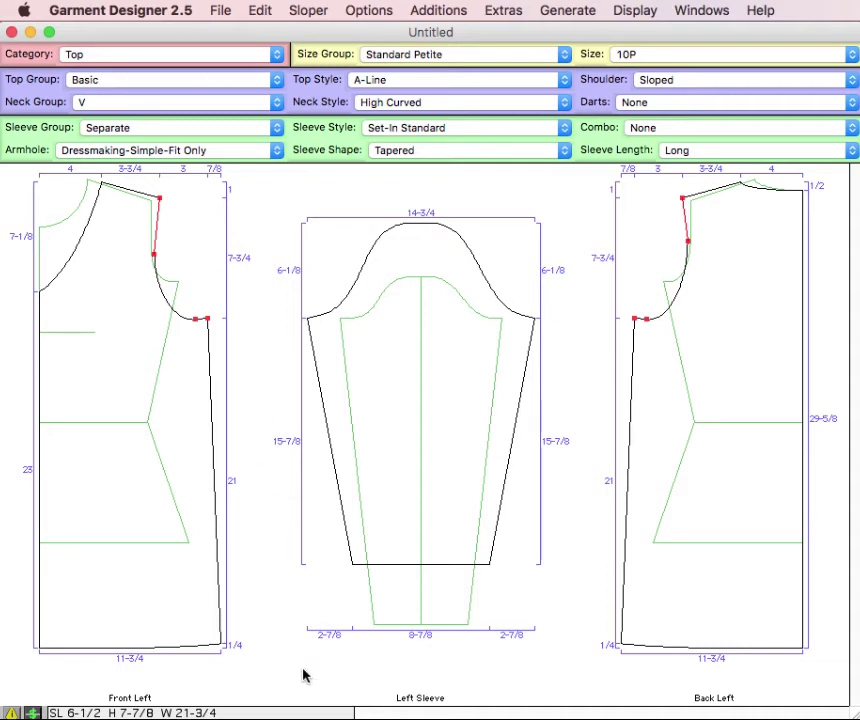
mouse_move(223, 650)
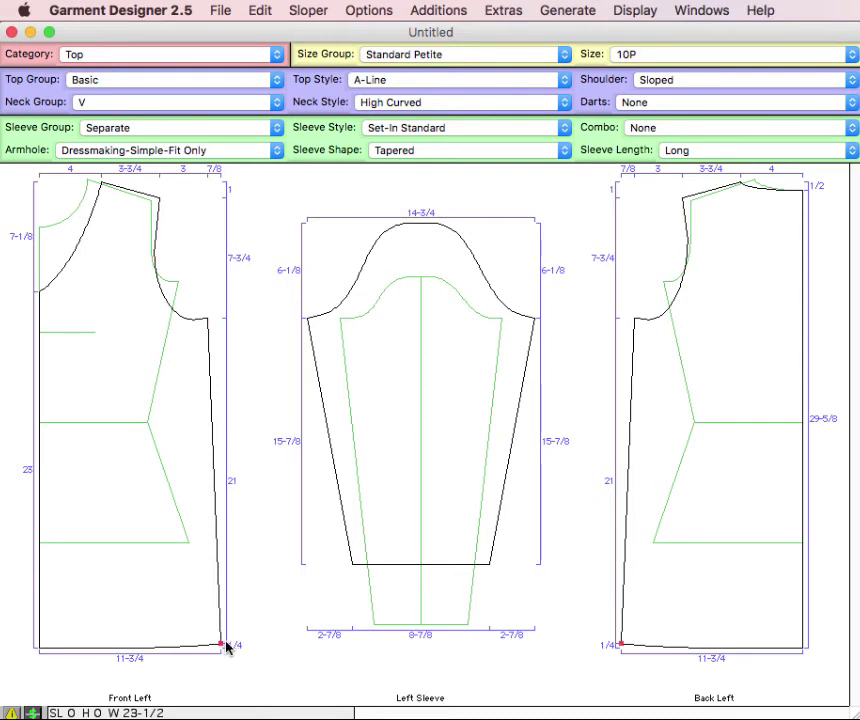
Step: Flare the front hem to 13-1/4, reshape the V neckline curve, and select the shoulder and upper armhole points
left_click_drag(228, 648, 245, 644)
mouse_move(104, 209)
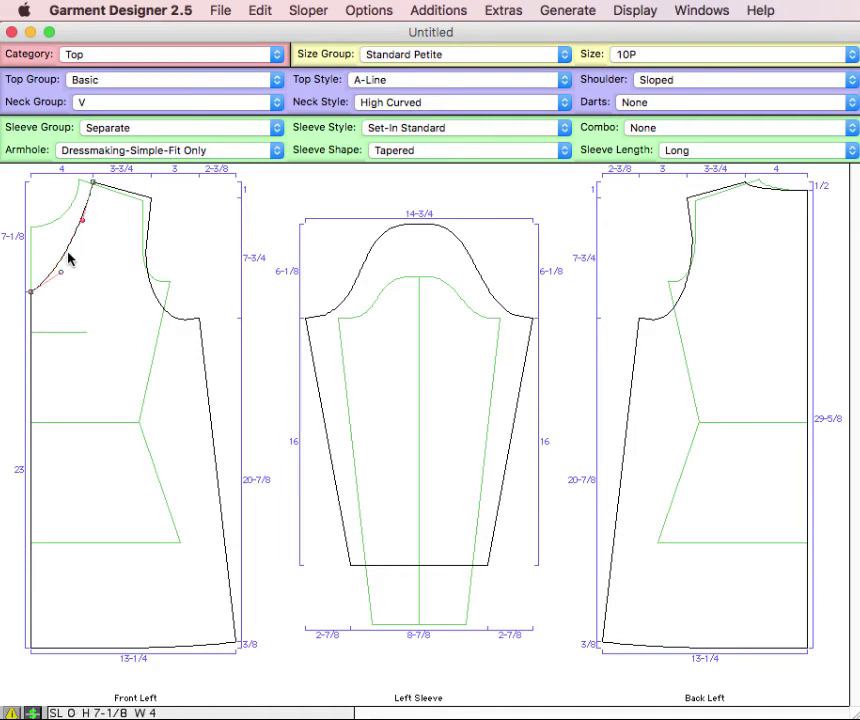
left_click_drag(60, 275, 84, 270)
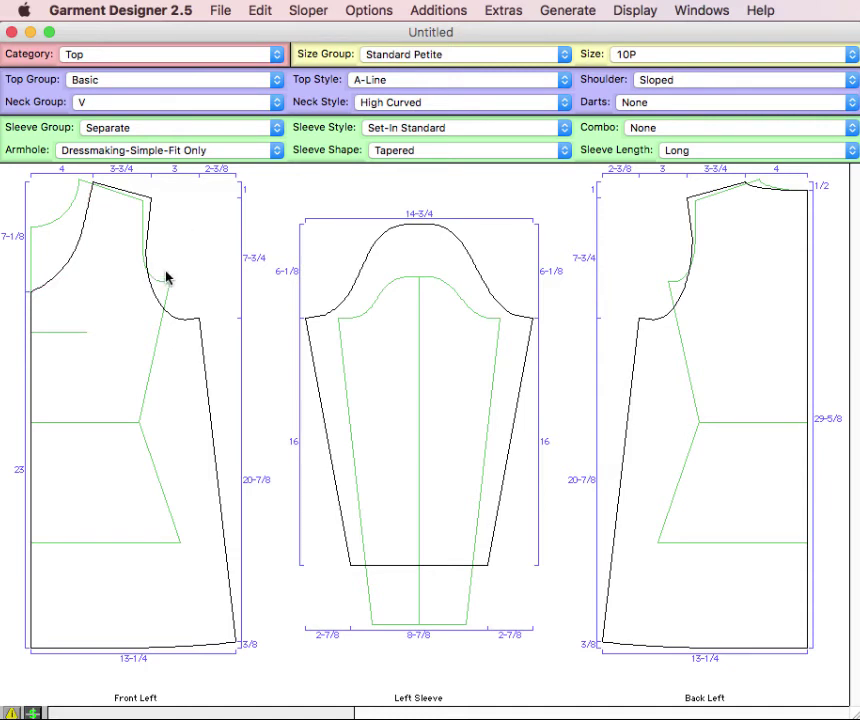
left_click_drag(170, 281, 136, 207)
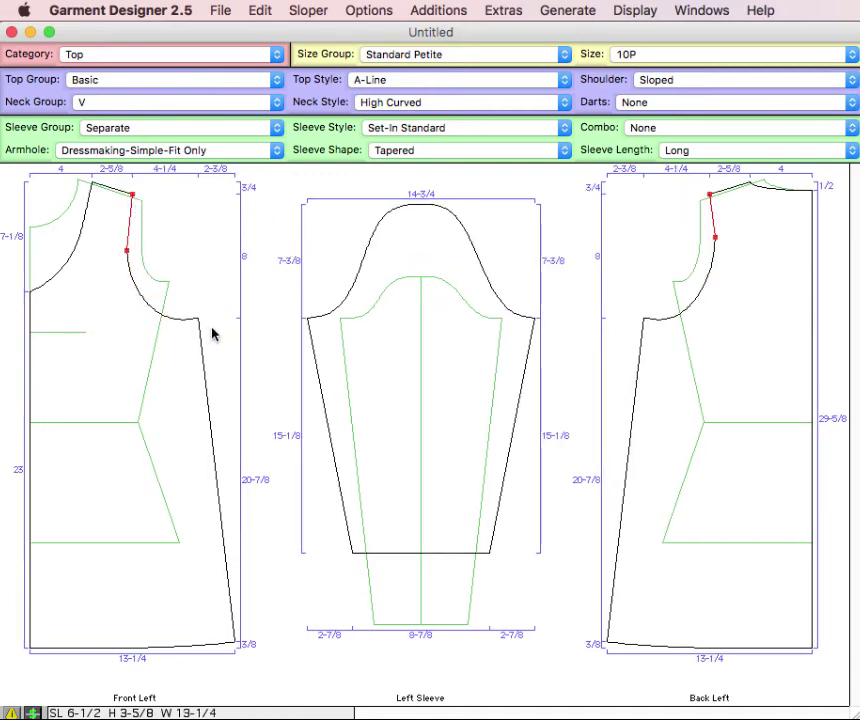
Step: Raise the underarm points on both bodices to a 7-1/2 armhole depth, giving a 6-7/8 sleeve cap
left_click_drag(212, 334, 170, 285)
left_click_drag(202, 320, 192, 306)
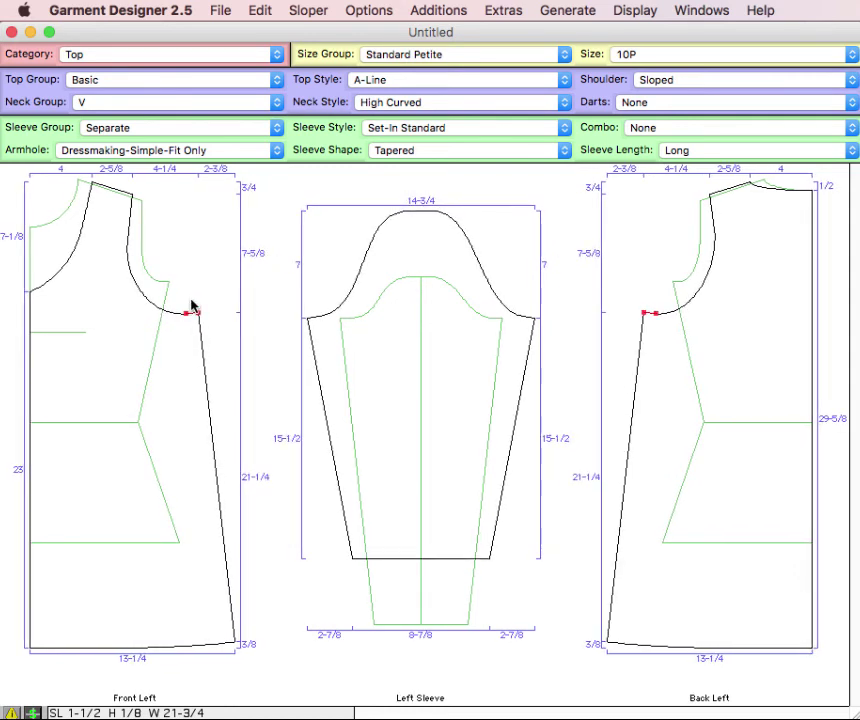
key("Down")
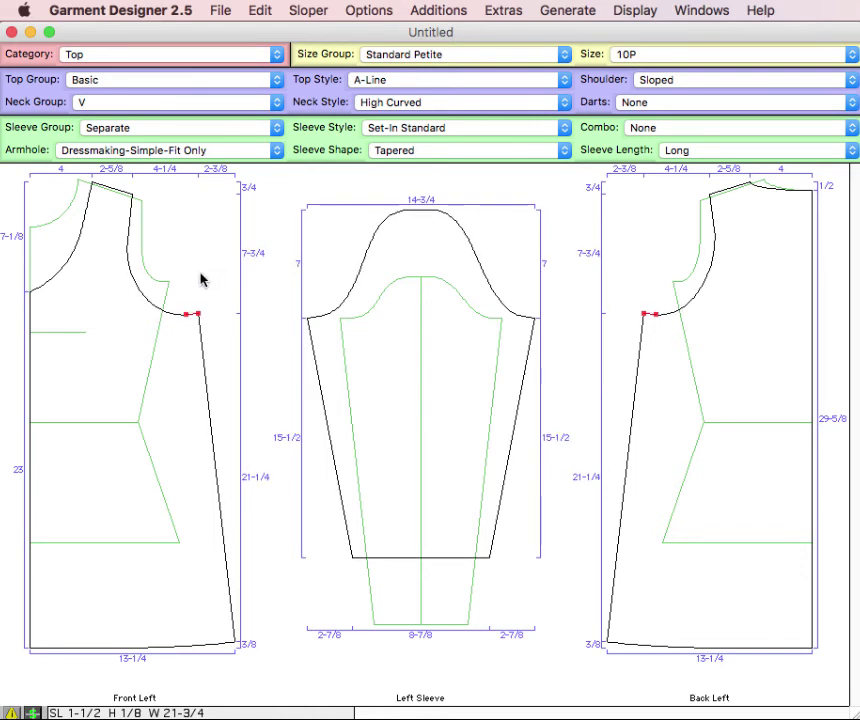
key("Up")
key("Up")
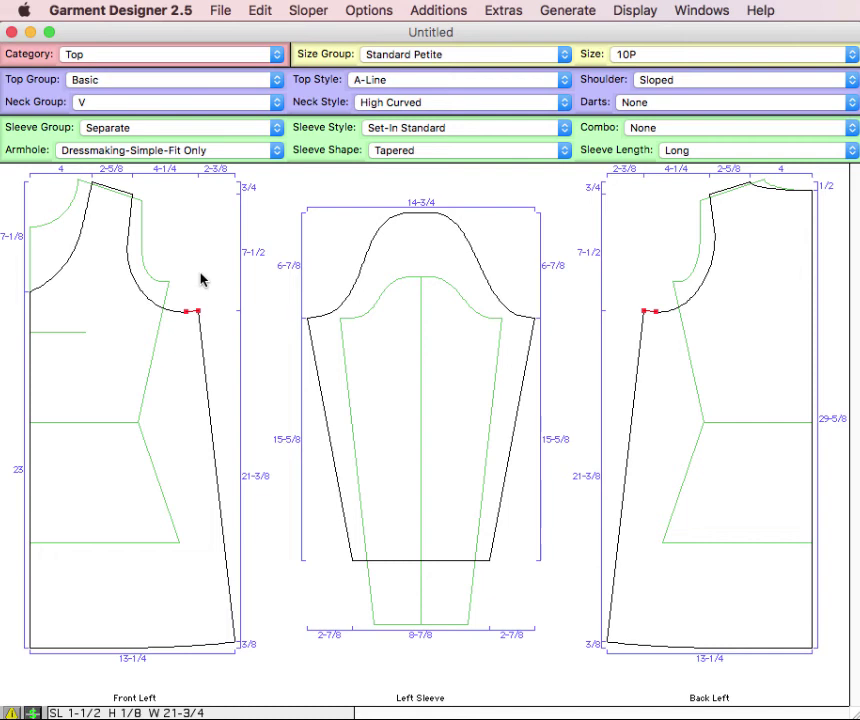
Step: Switch the top to the Contoured group for a fitted waist, then select the Front Left side seam
left_click(106, 355)
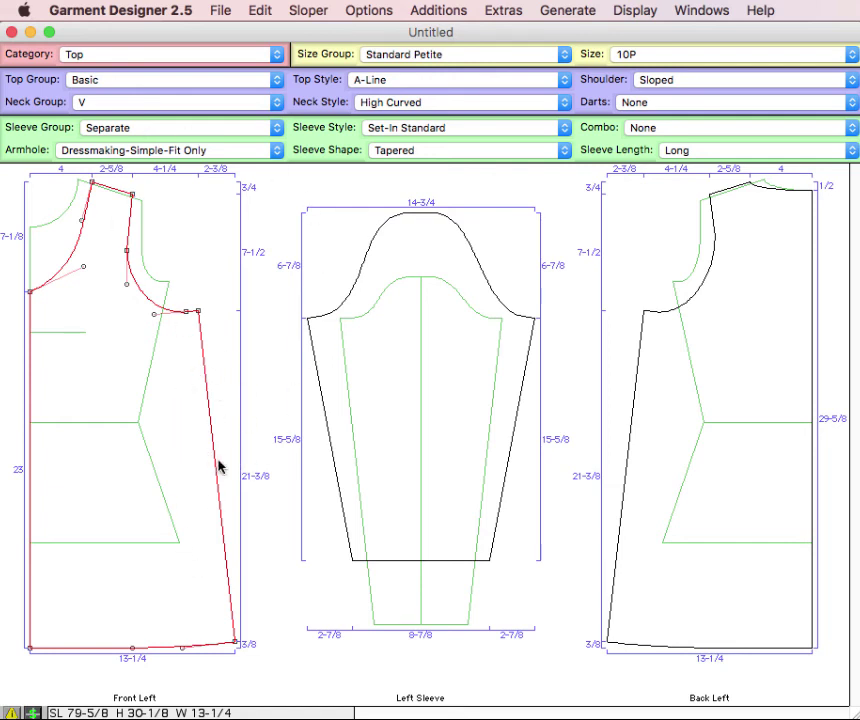
left_click(134, 81)
left_click(134, 94)
left_click_drag(199, 380, 157, 457)
left_click(113, 413)
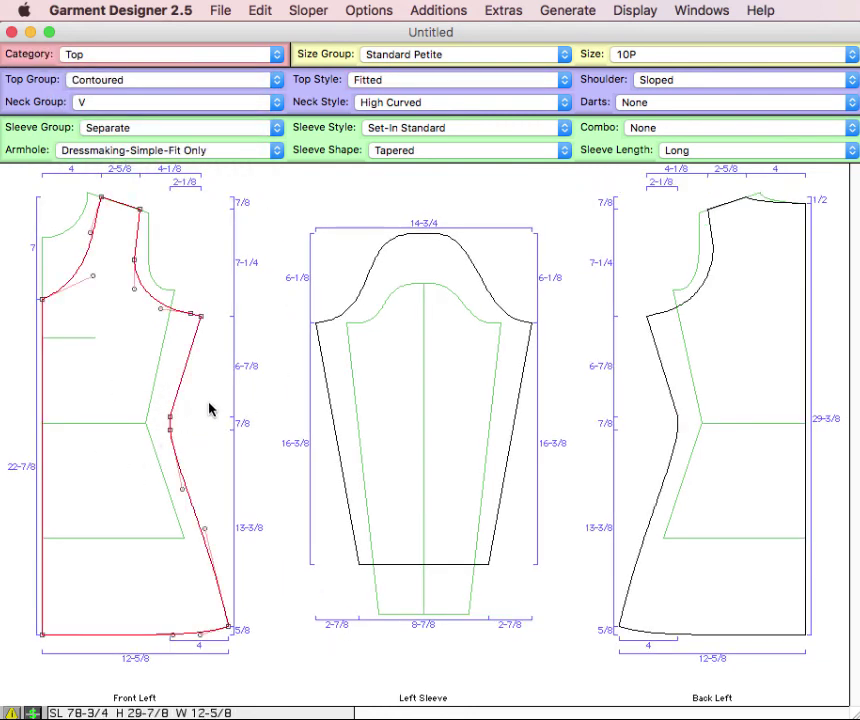
Step: Nudge the underarm-to-waist side seam inward three steps, giving a 4-5/8 cap and 17-7/8 sleeve
left_click_drag(167, 384, 190, 432)
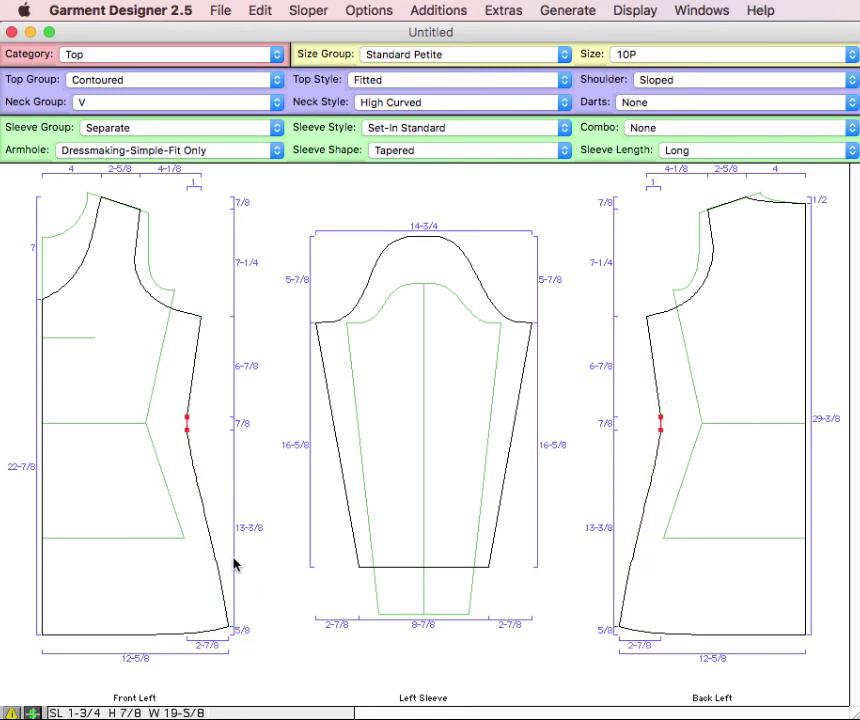
left_click_drag(217, 442, 135, 258)
key("Left")
key("Left")
key("Left")
key("Left")
key("Left")
key("Left")
key("Left")
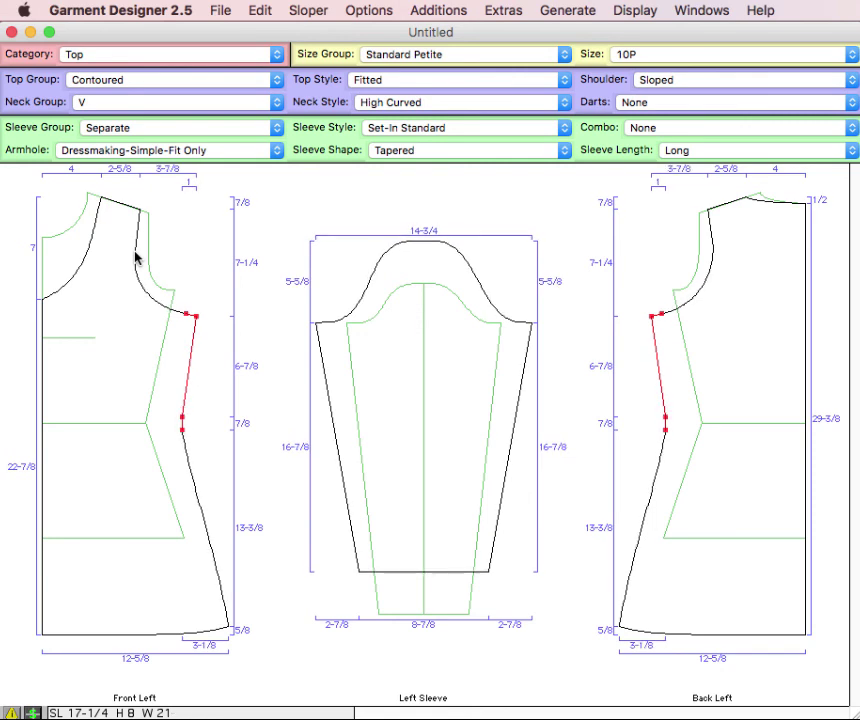
key("Left")
key("Left")
key("Left")
key("Left")
key("Left")
key("Left")
key("Left")
key("Left")
key("Left")
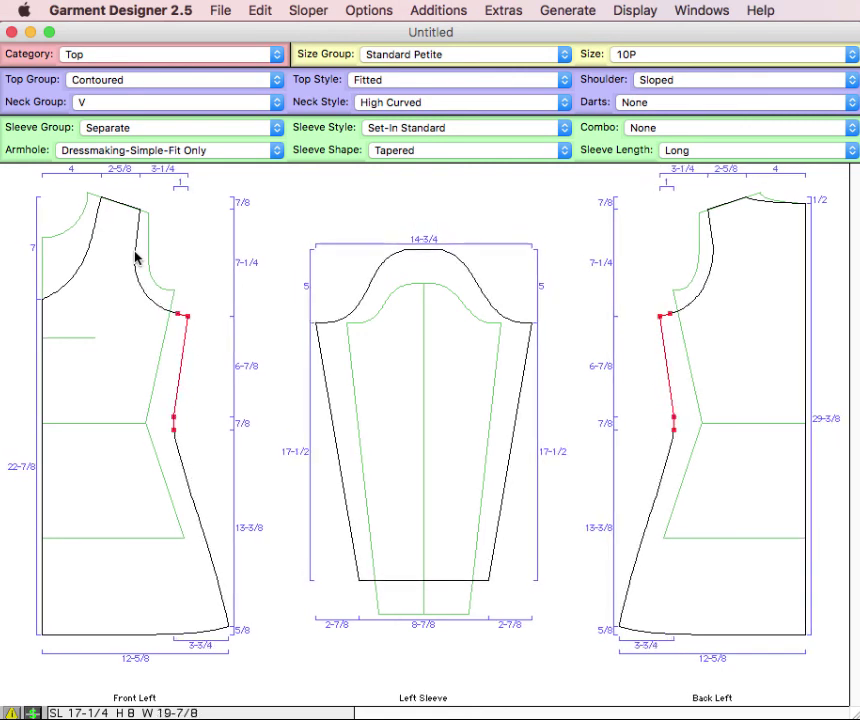
key("Left")
key("Left")
key("Left")
key("Left")
key("Left")
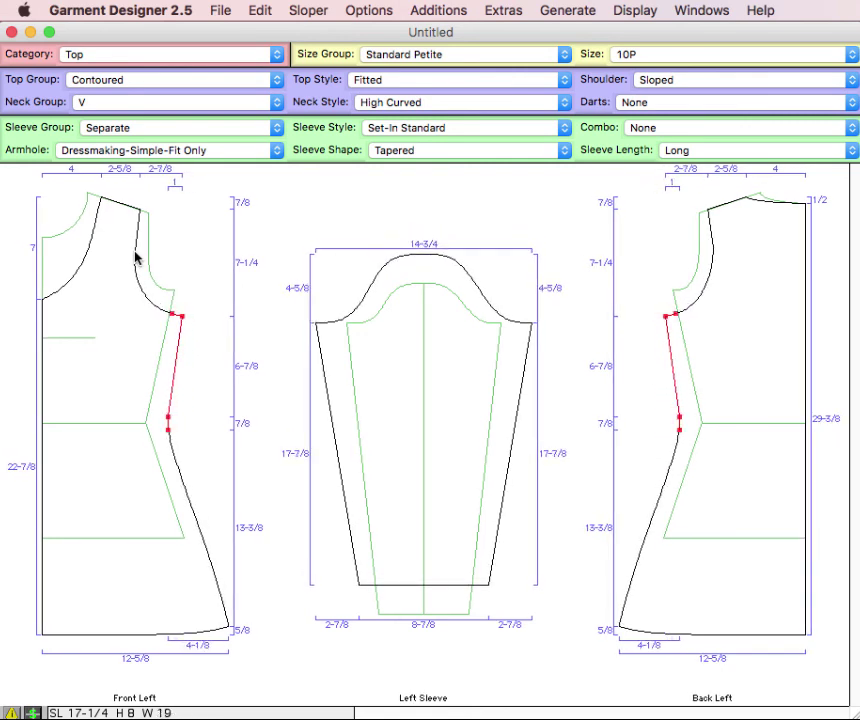